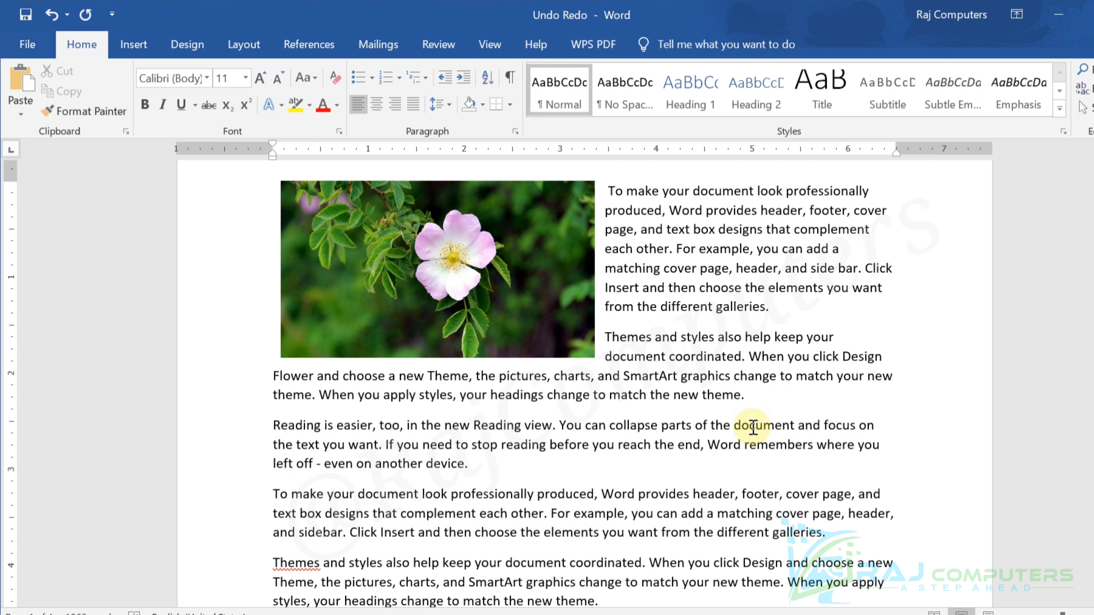
# - Undo the deletion of the yellow-highlighted paragraph beginning "Save time in Word with new buttons"
pyautogui.click(50, 18)
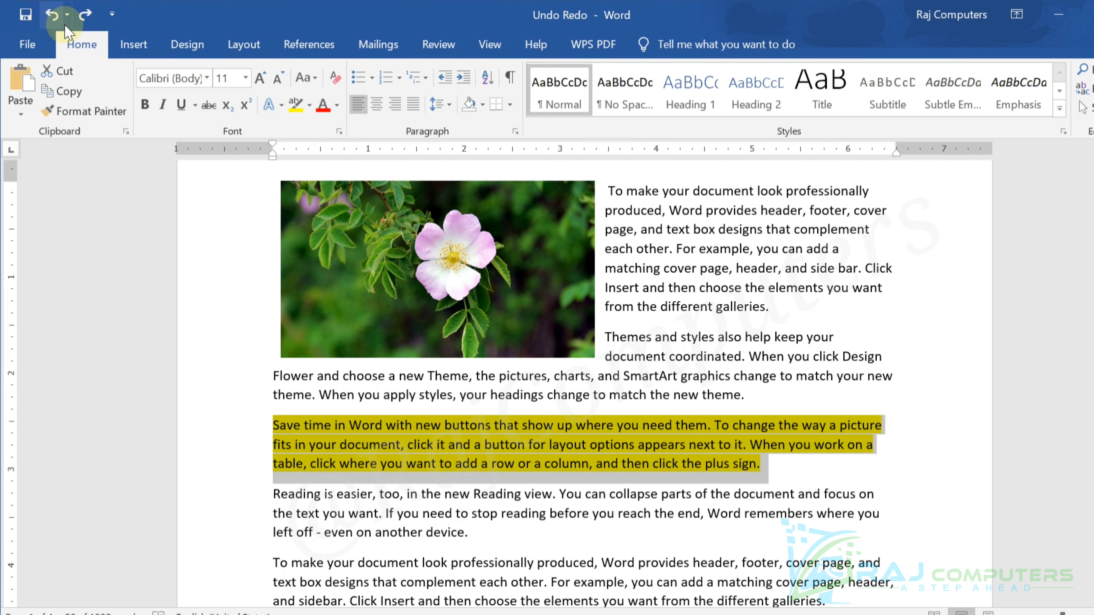
pyautogui.click(735, 478)
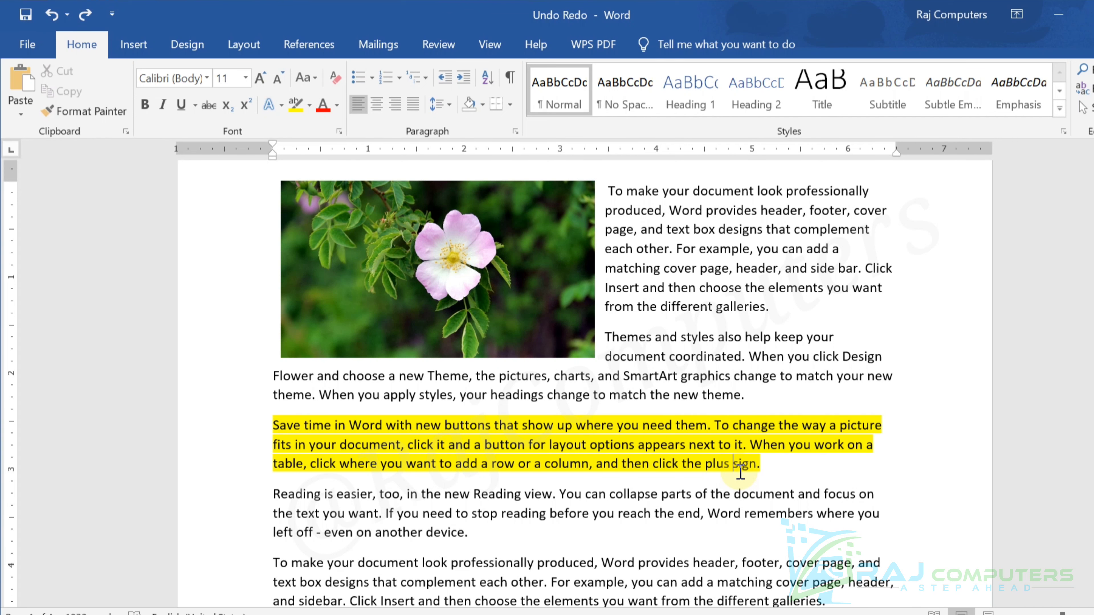
# - Highlight the second paragraph beginning "To make your document look professionally produced" in yellow
pyautogui.scroll(-2, 740, 472)
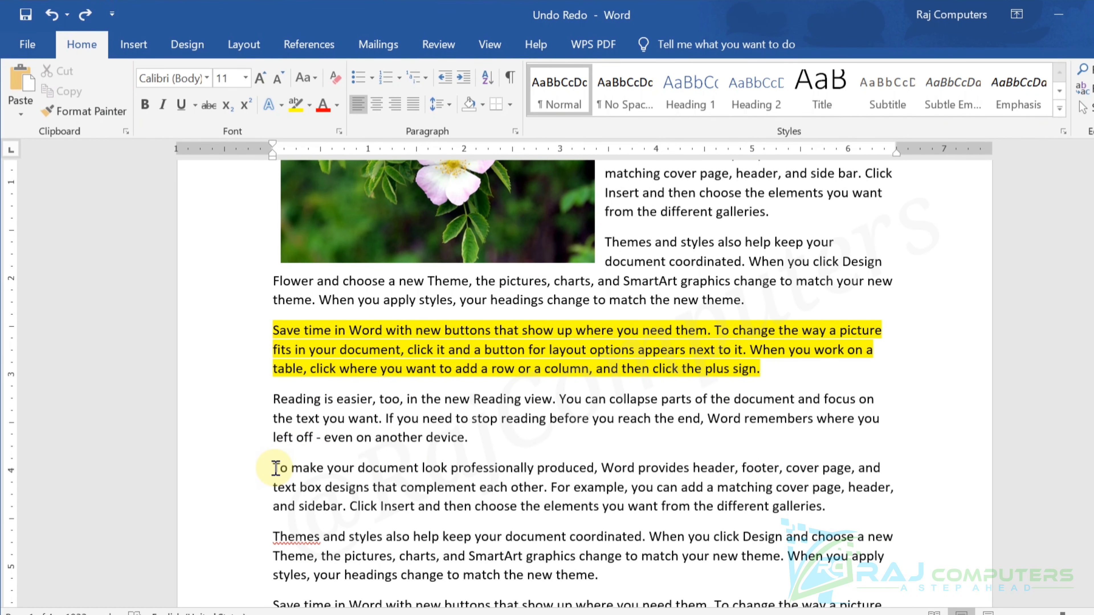
pyautogui.moveTo(276, 469); pyautogui.dragTo(834, 508)
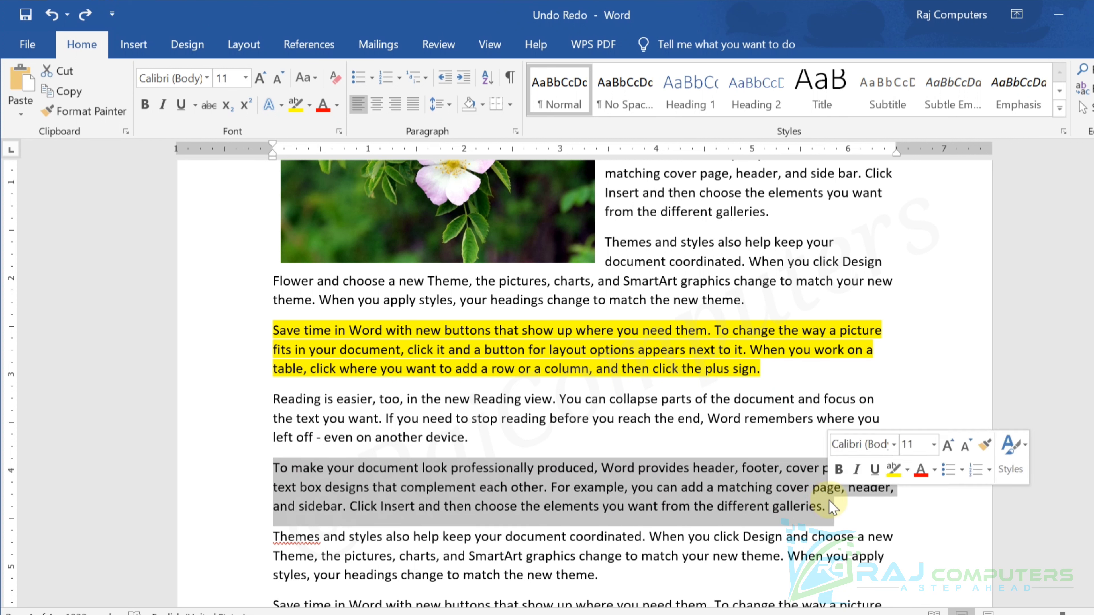
pyautogui.click(310, 106)
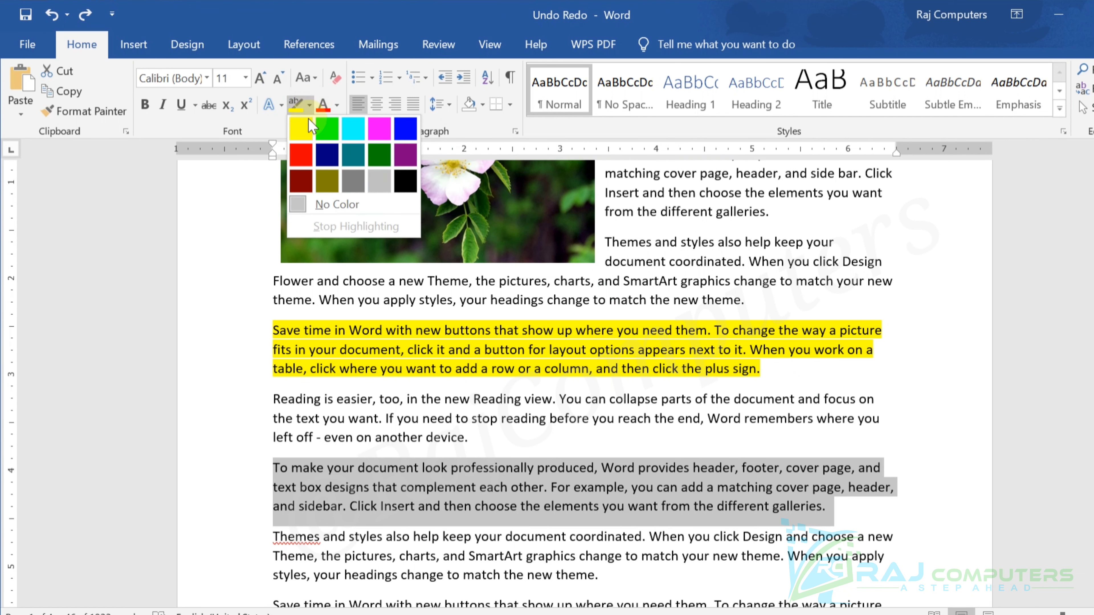
pyautogui.click(299, 129)
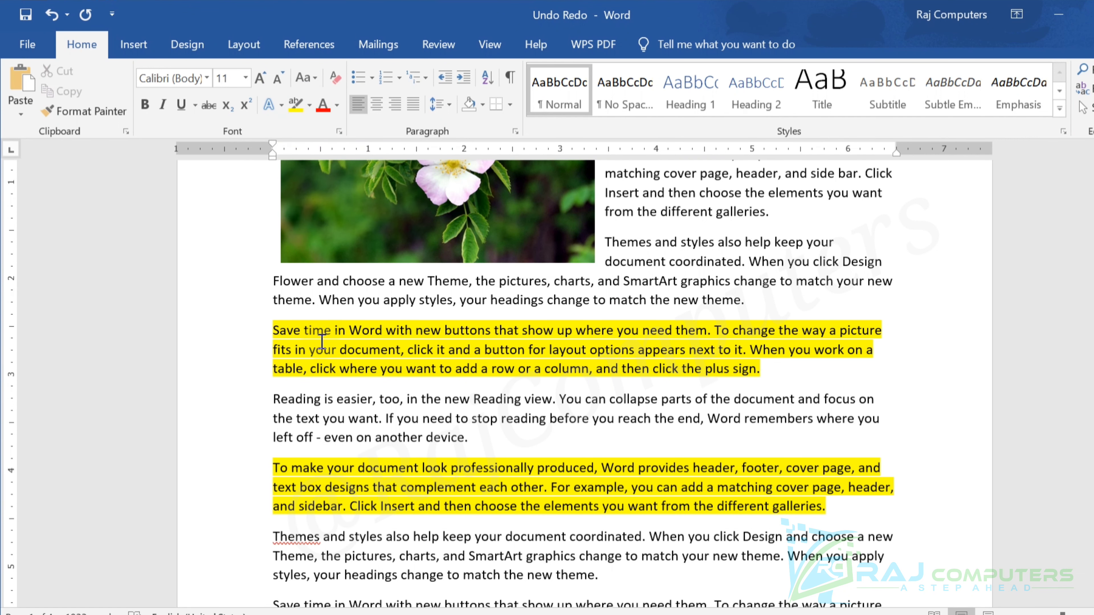
# - Change the highlight of the second "To make your document look professionally produced" paragraph to bright green
pyautogui.click(274, 461)
pyautogui.moveTo(273, 461); pyautogui.dragTo(838, 507)
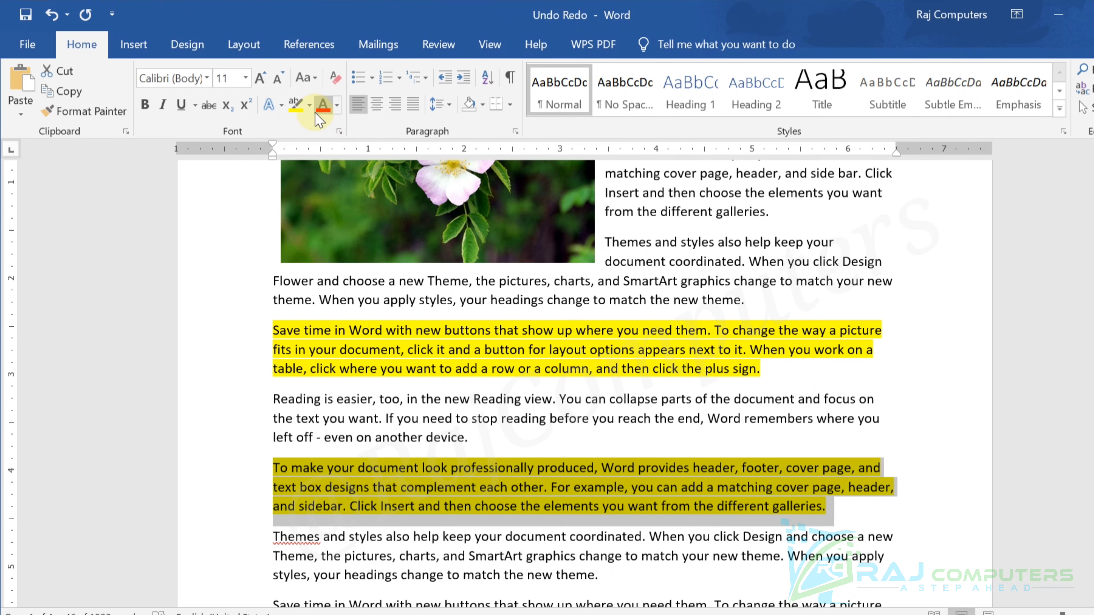
pyautogui.click(310, 106)
pyautogui.click(328, 129)
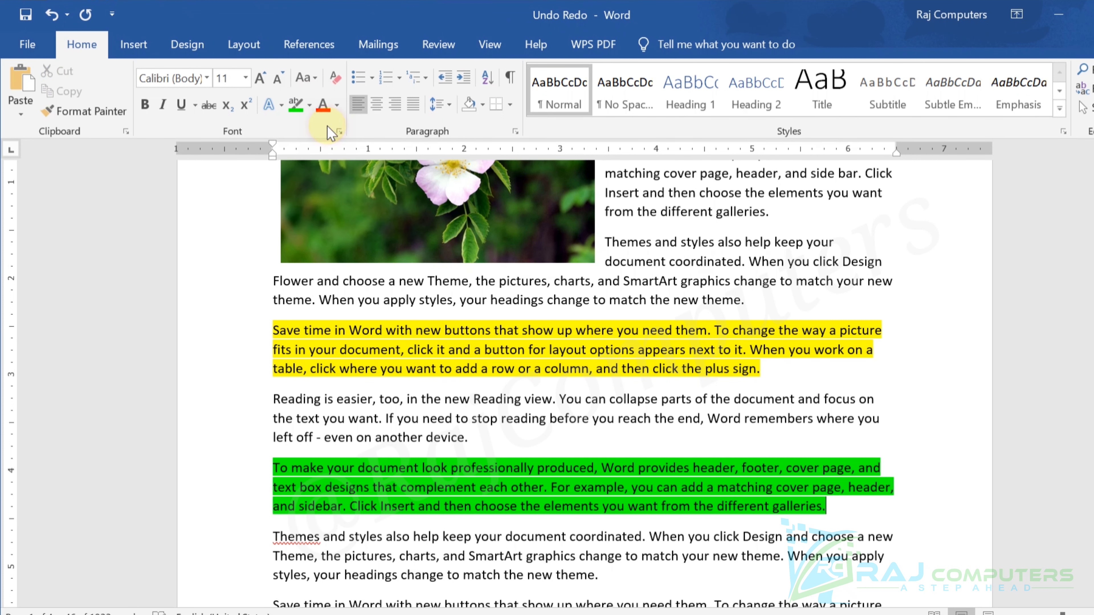
# - Change the highlight of the green "To make your document look professionally produced" paragraph to dark blue
pyautogui.click(281, 468)
pyautogui.moveTo(280, 468); pyautogui.dragTo(829, 505)
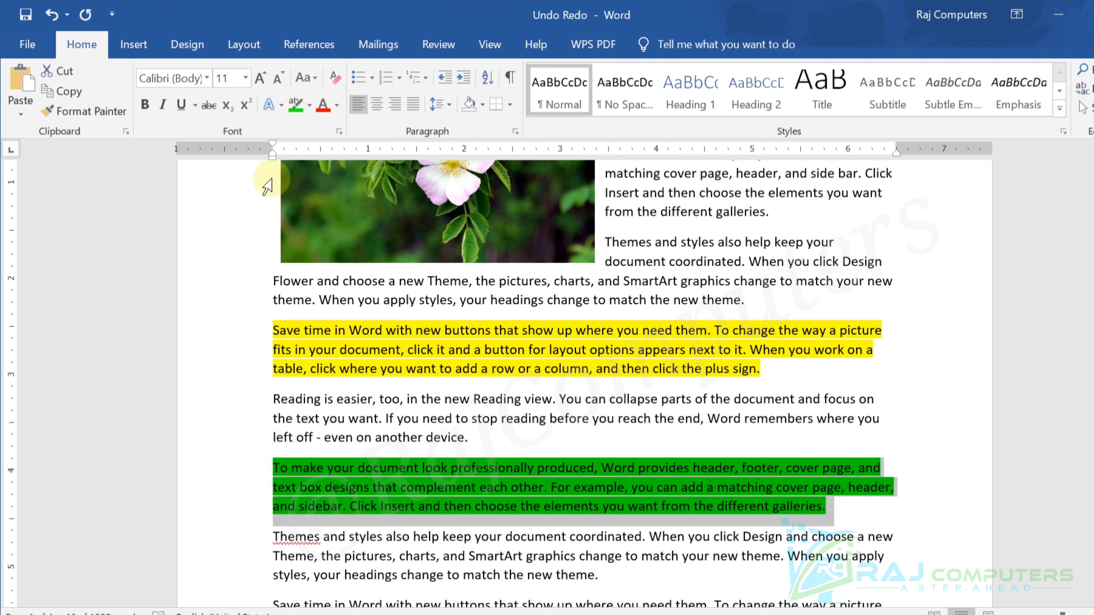
pyautogui.click(309, 105)
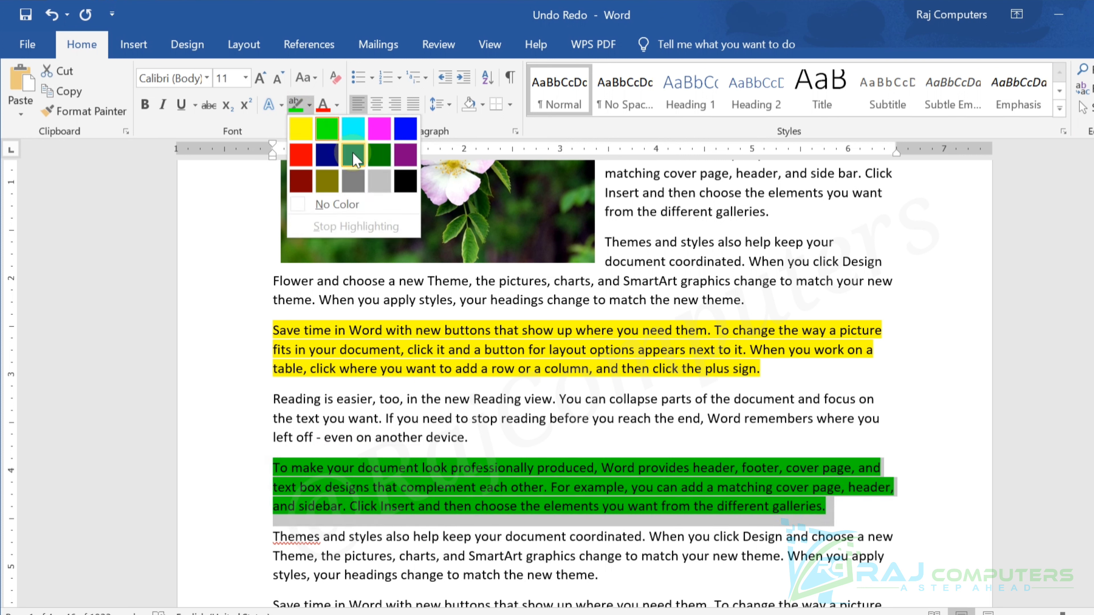
pyautogui.click(328, 154)
pyautogui.click(738, 483)
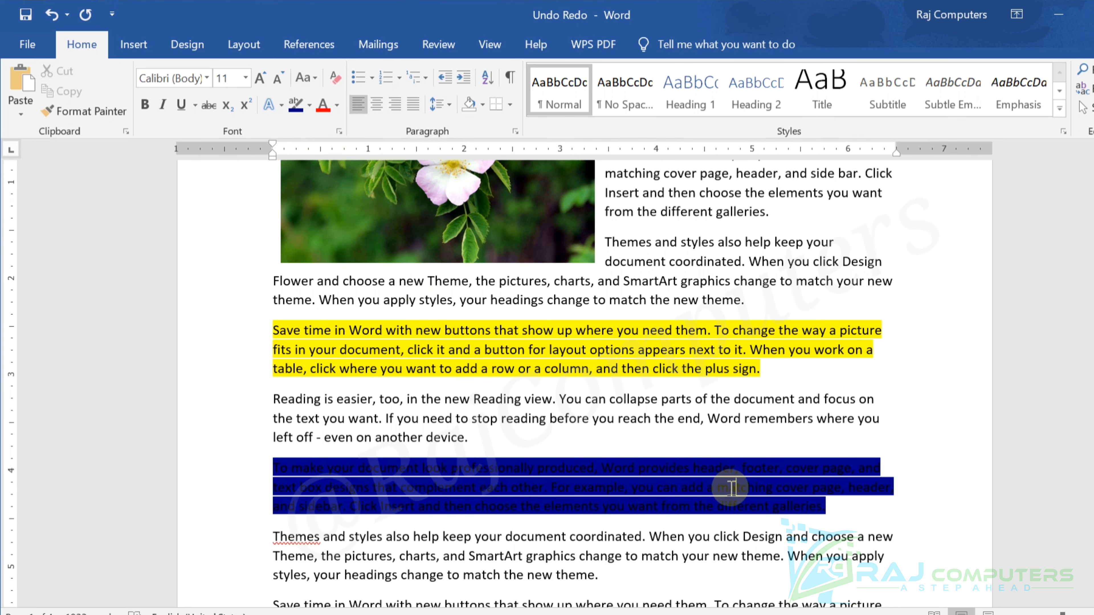
pyautogui.click(834, 510)
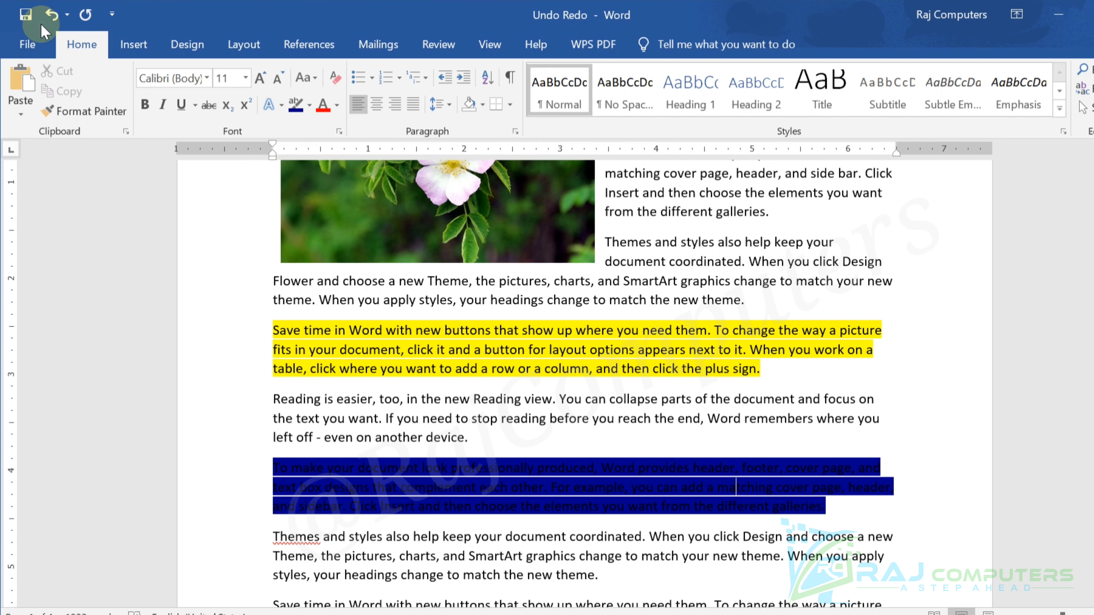
# - Undo the dark blue and bright green highlight changes on the paragraph, and redo both of them
pyautogui.click(51, 14)
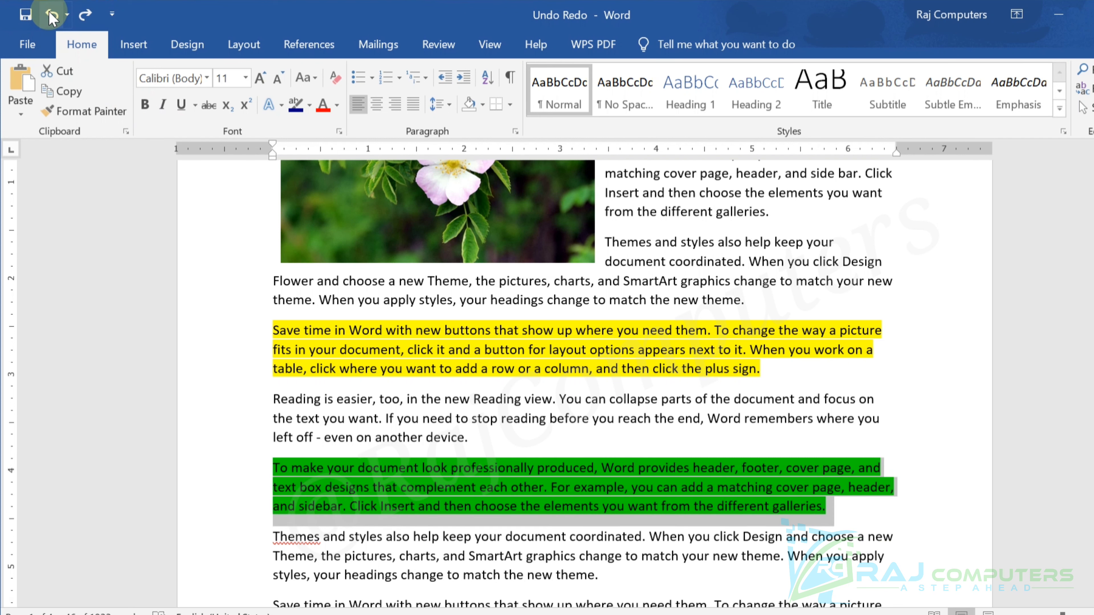
pyautogui.click(51, 15)
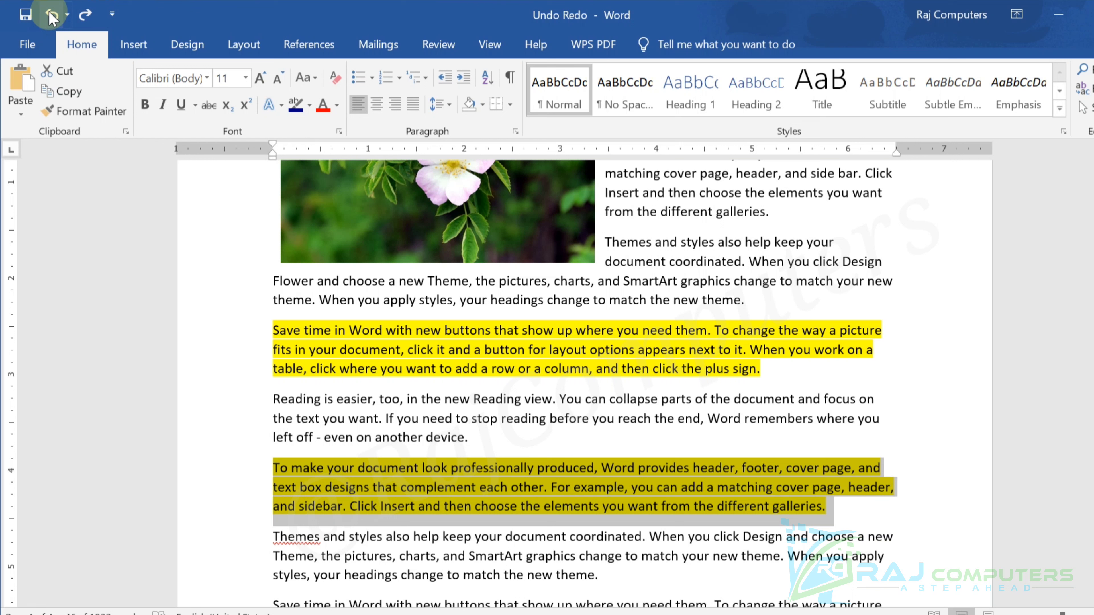
pyautogui.click(653, 495)
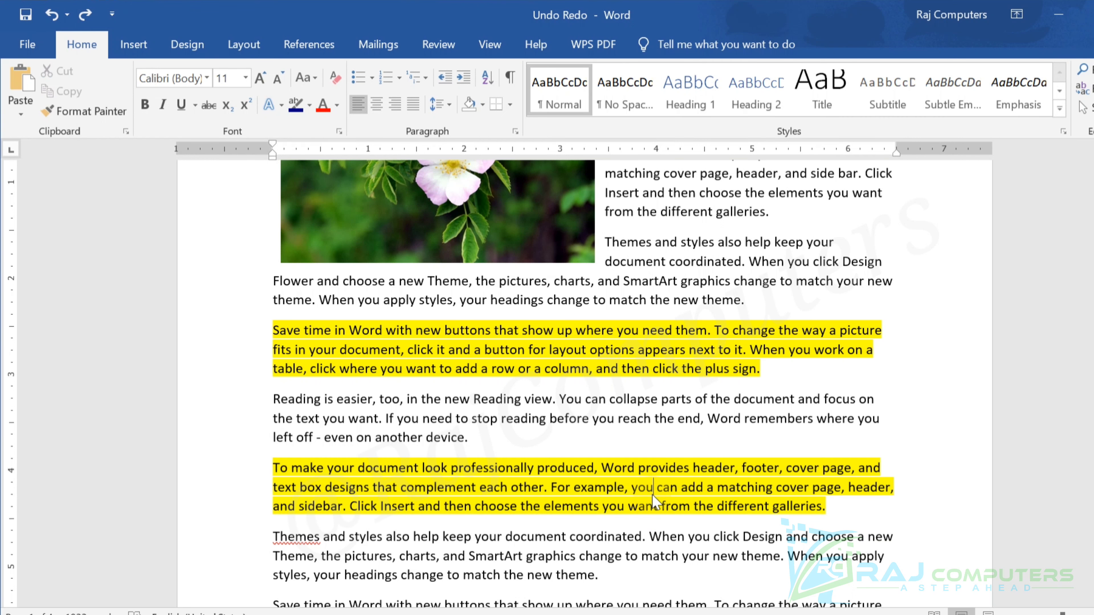
pyautogui.click(85, 15)
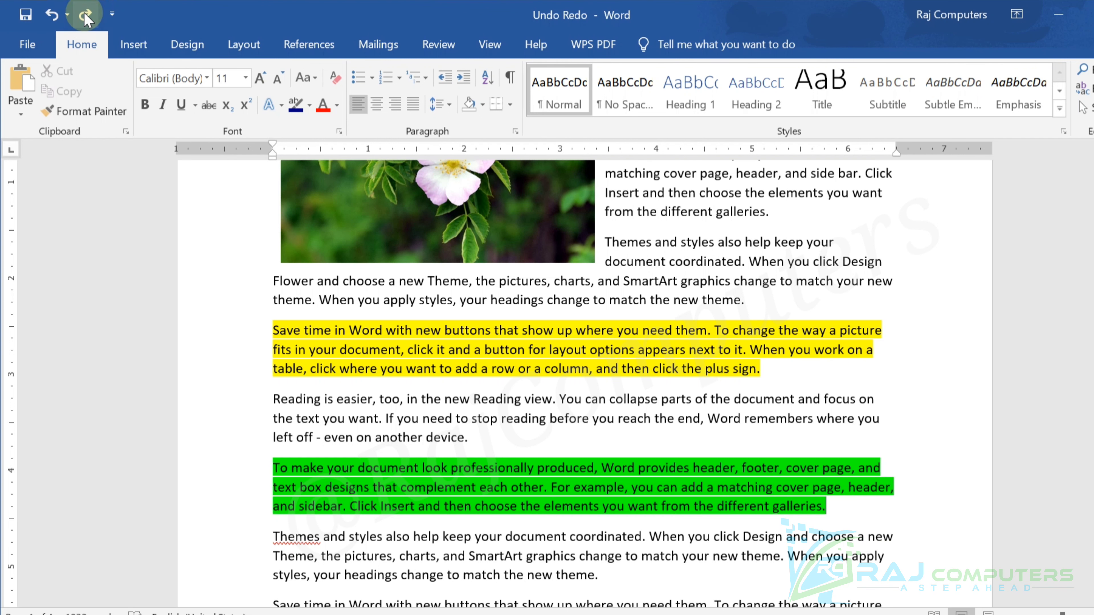
pyautogui.click(85, 15)
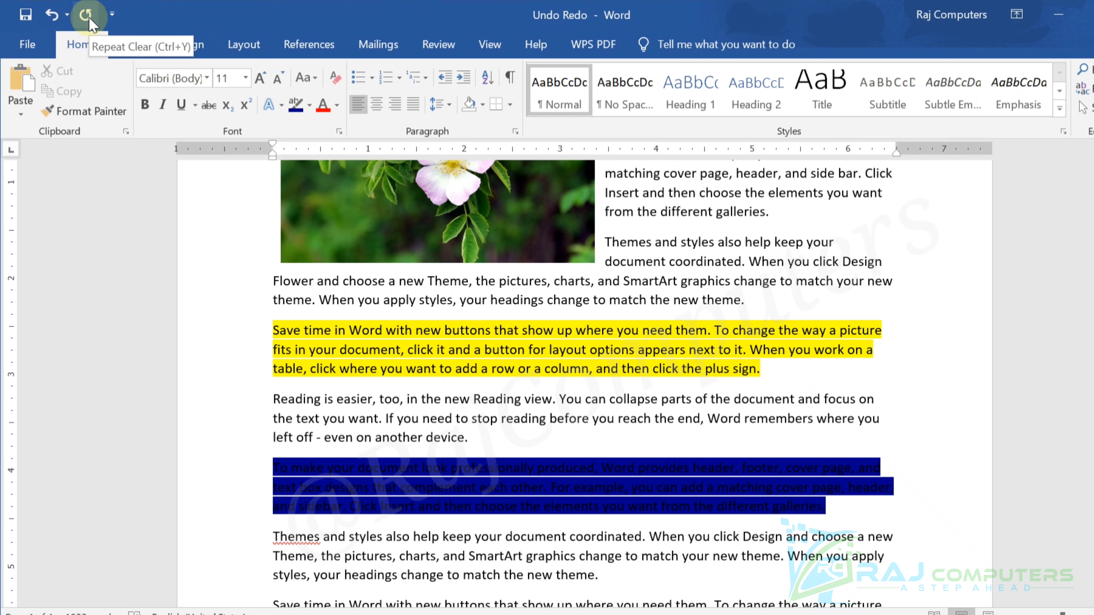
# - Delete the flower picture at the start of the document and undo the deletion
pyautogui.scroll(-2, 573, 368)
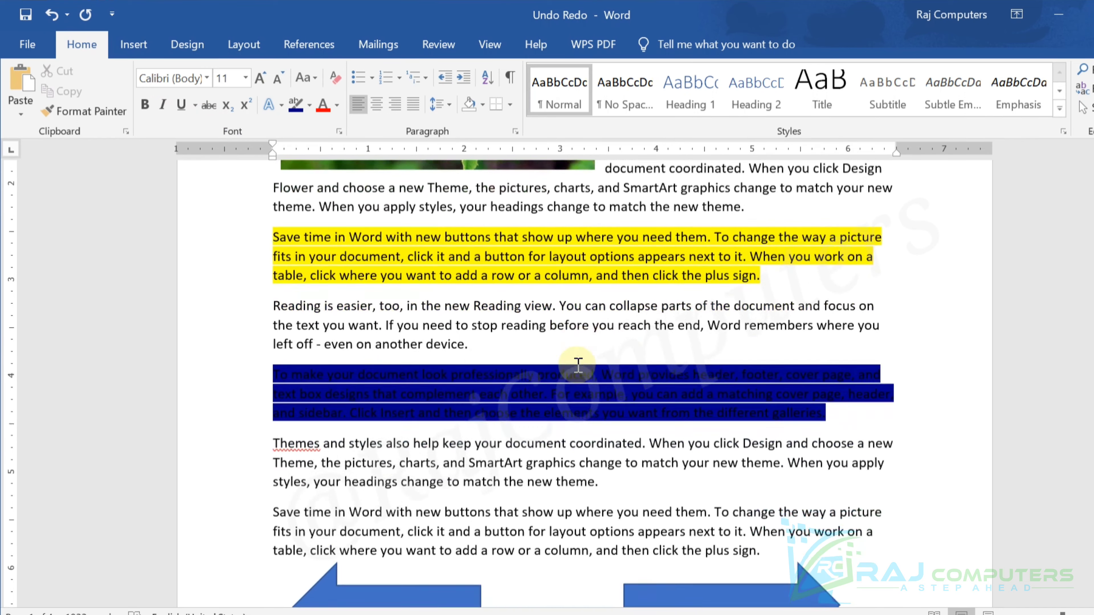
pyautogui.scroll(5, 558, 259)
pyautogui.click(467, 269)
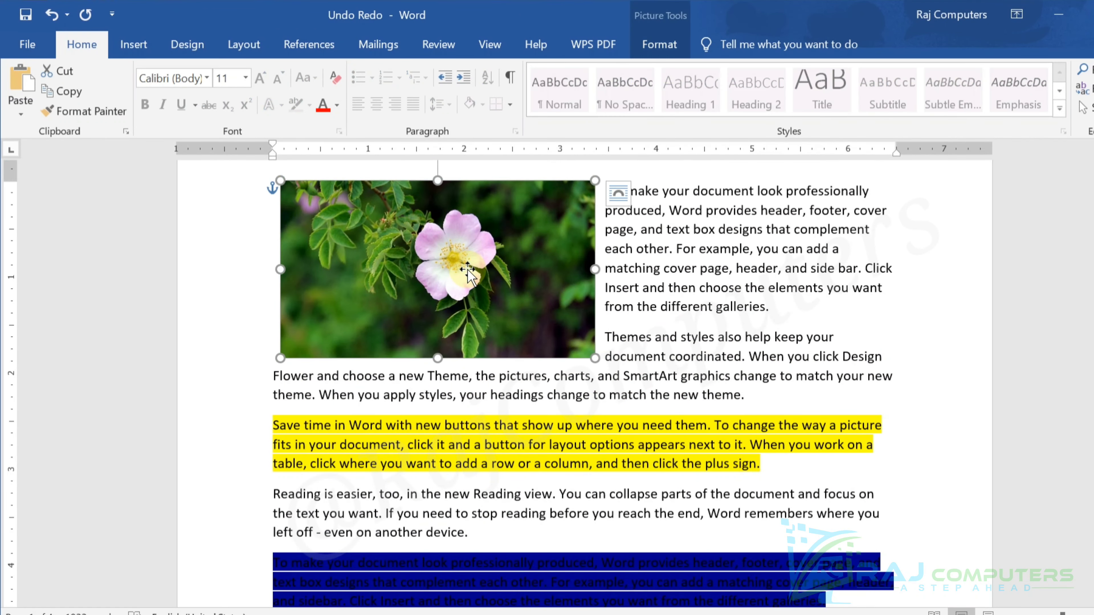
pyautogui.press('Delete')
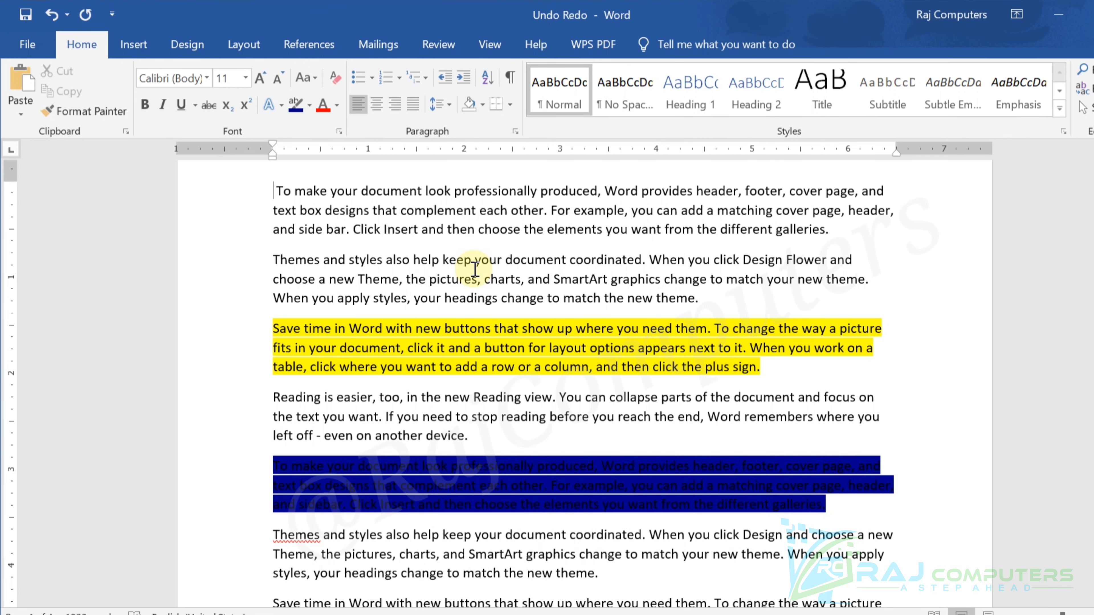
pyautogui.hotkey('ctrl', 'z')
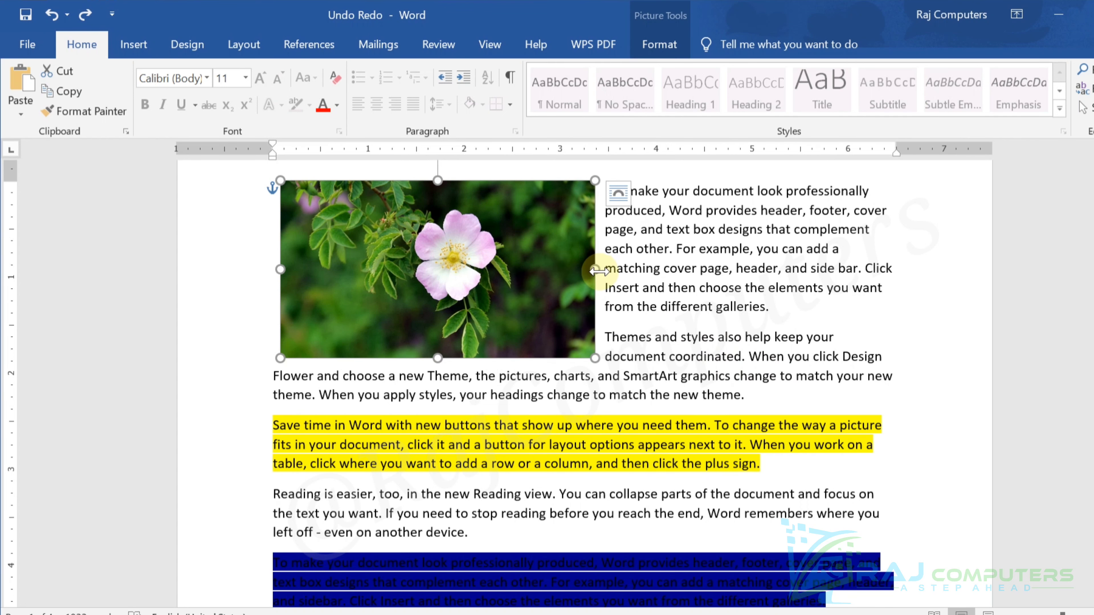
# - Stretch the flower picture to about 5.6 inches wide, and undo and redo the resize repeatedly, finishing with an undo
pyautogui.moveTo(599, 271); pyautogui.dragTo(818, 269)
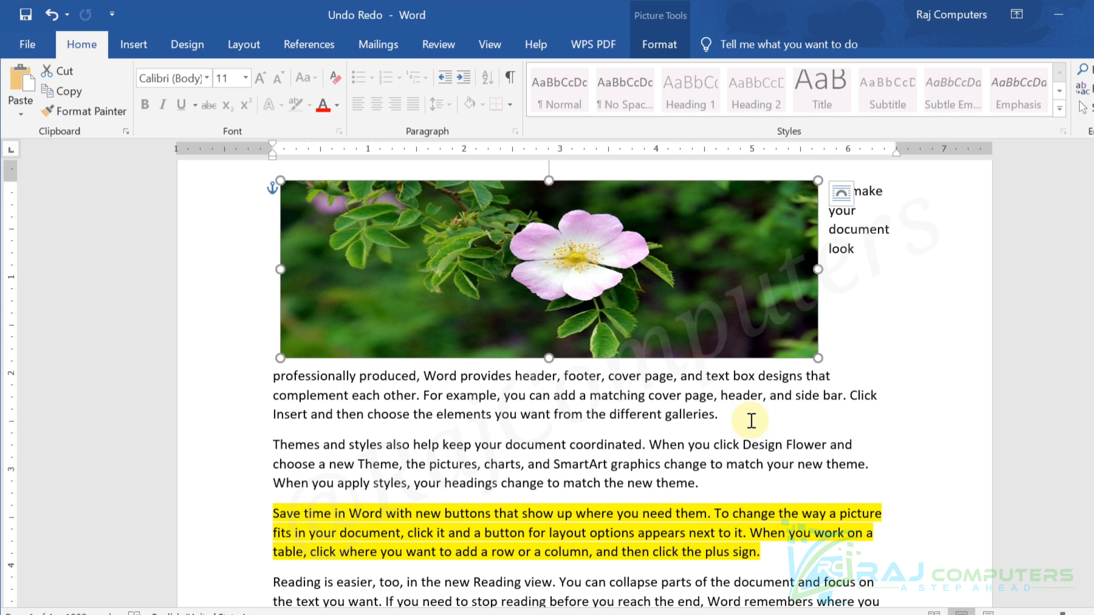
pyautogui.hotkey('ctrl', 'z')
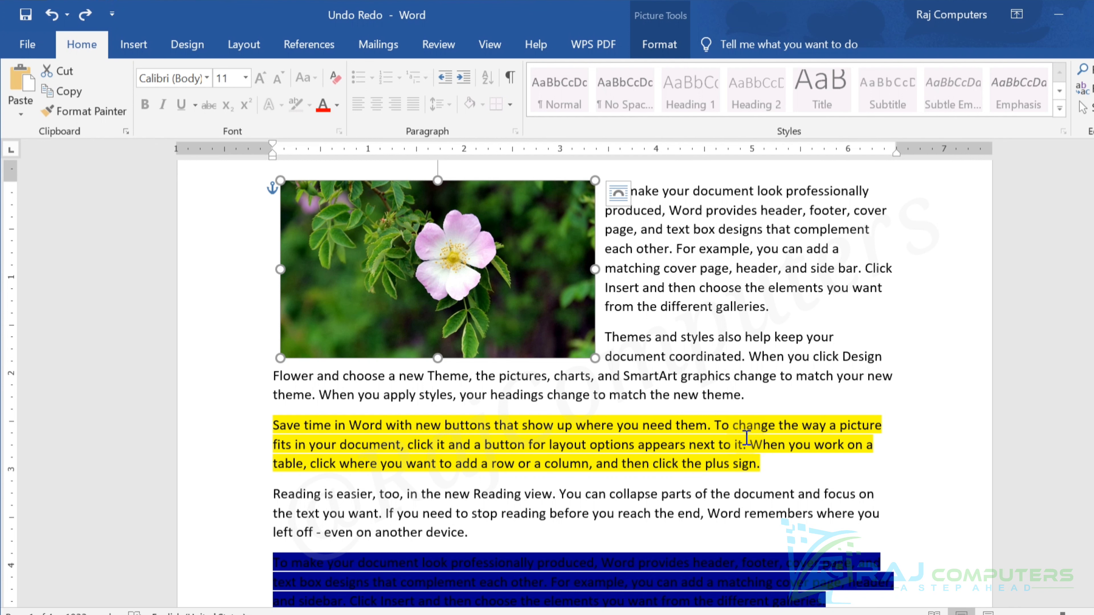
pyautogui.hotkey('ctrl', 'y')
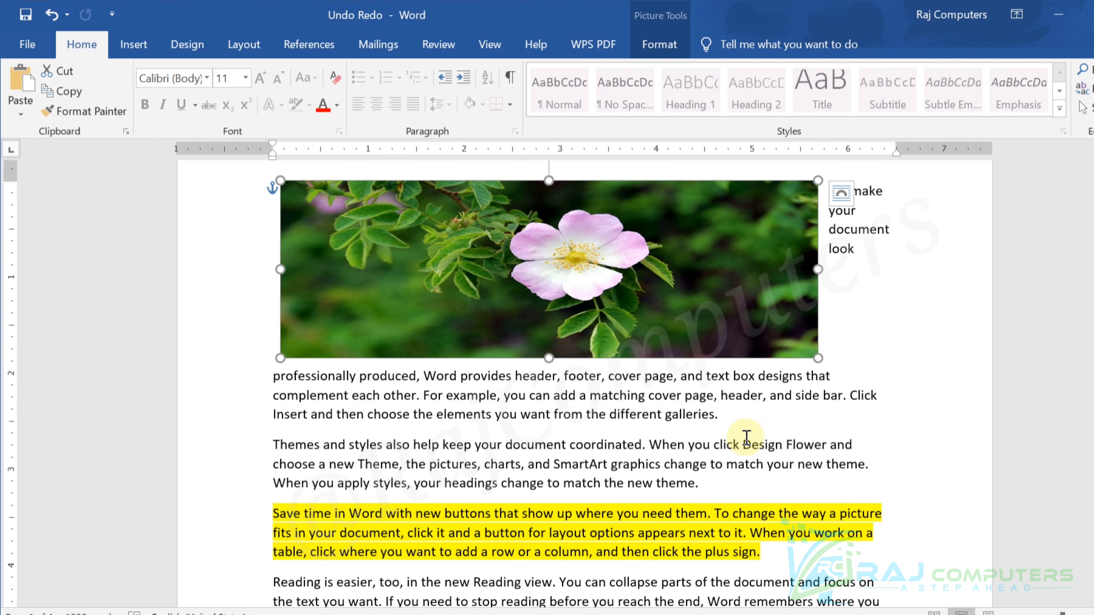
pyautogui.hotkey('ctrl', 'z')
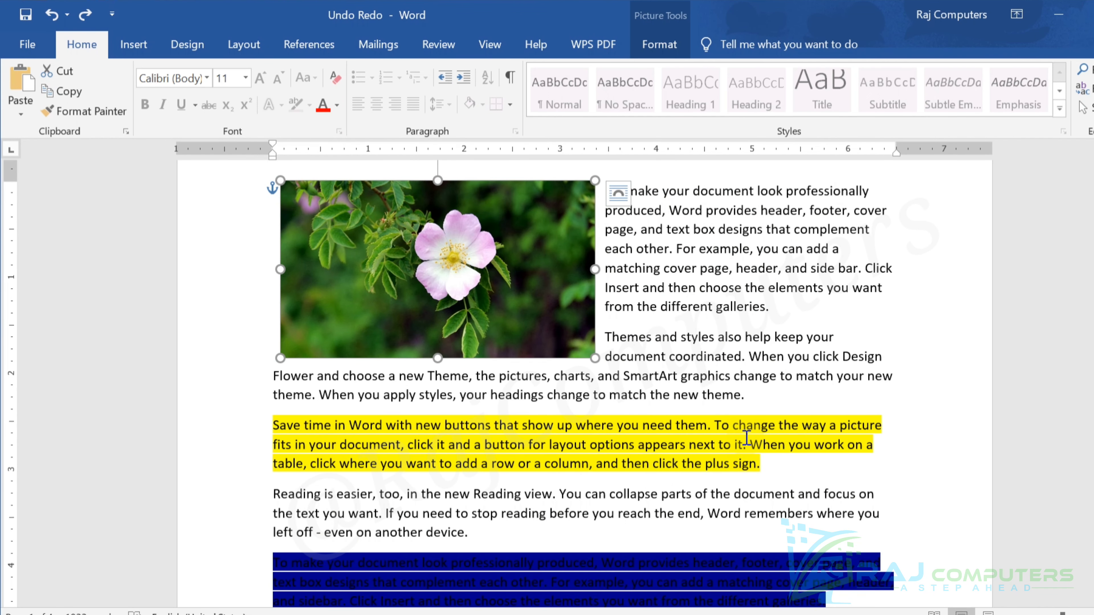
pyautogui.hotkey('ctrl', 'y')
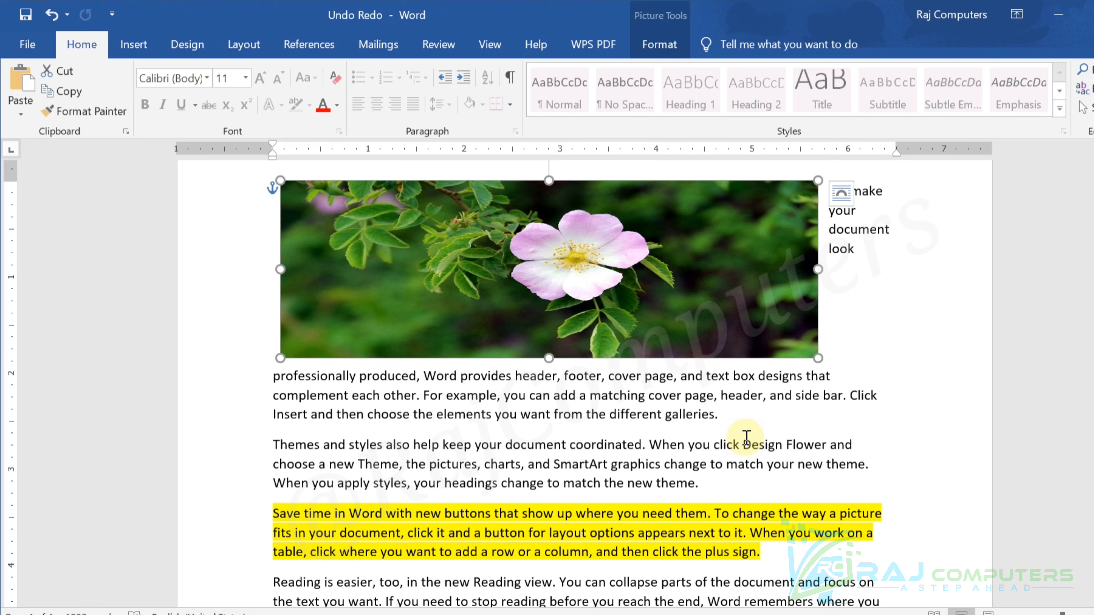
pyautogui.hotkey('ctrl', 'z')
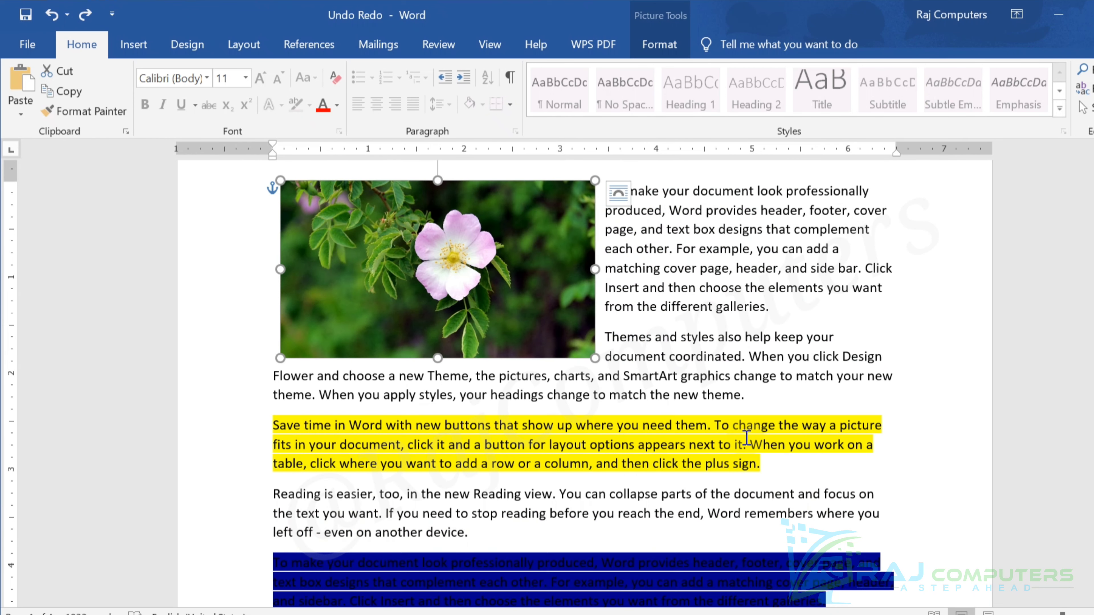
# - Insert six empty paragraphs after the paragraph ending "your headings change to match the new theme" below the dark blue text
pyautogui.scroll(-4, 685, 426)
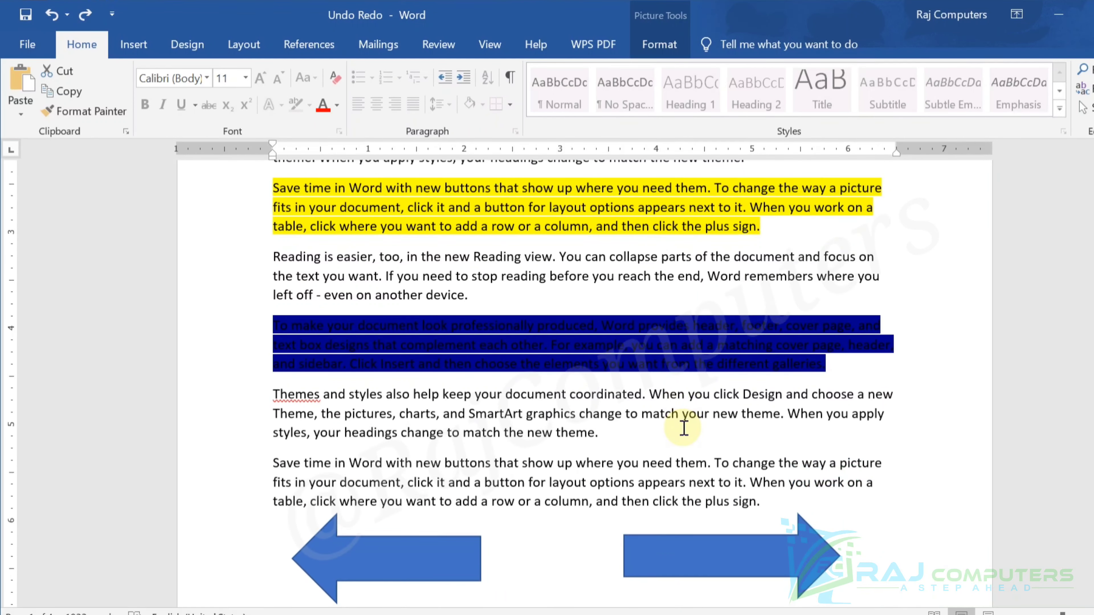
pyautogui.click(653, 443)
pyautogui.press('Return')
pyautogui.press('Return')
pyautogui.press('Return')
pyautogui.press('Return')
pyautogui.press('Return')
pyautogui.press('Return')
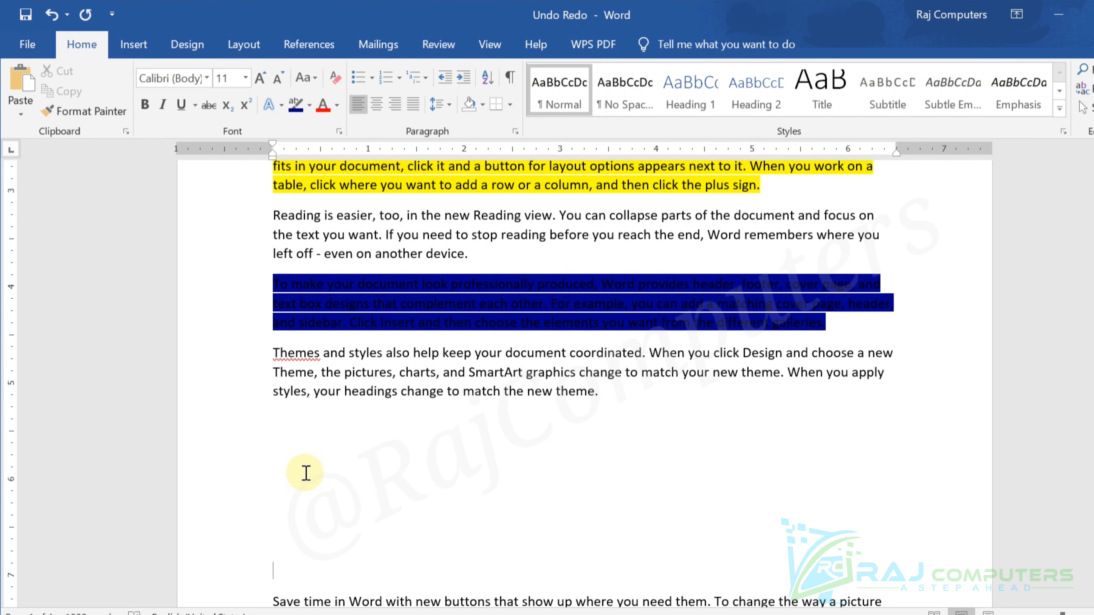
# - Copy the "Reading is easier, too" paragraph and paste it at the second empty line below the "Themes and styles" paragraph
pyautogui.click(293, 463)
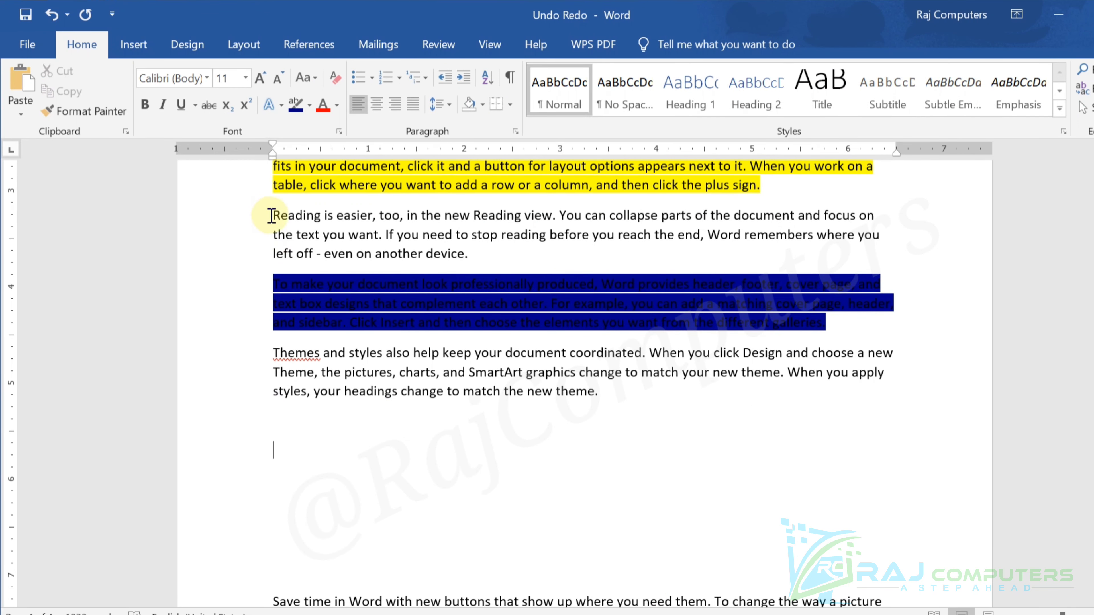
pyautogui.moveTo(275, 214); pyautogui.dragTo(834, 252)
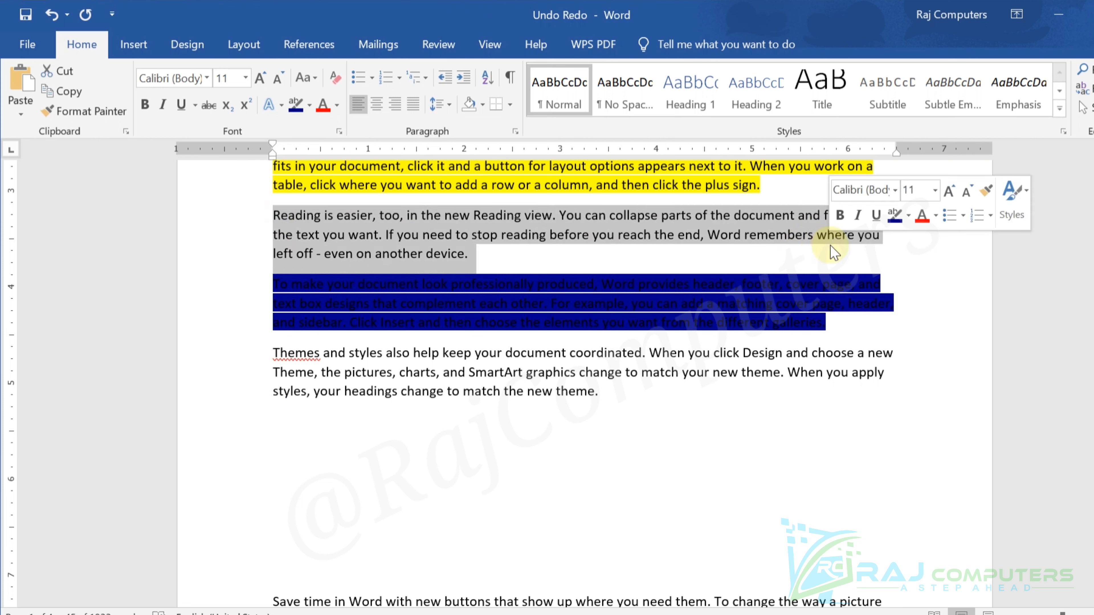
pyautogui.hotkey('ctrl', 'c')
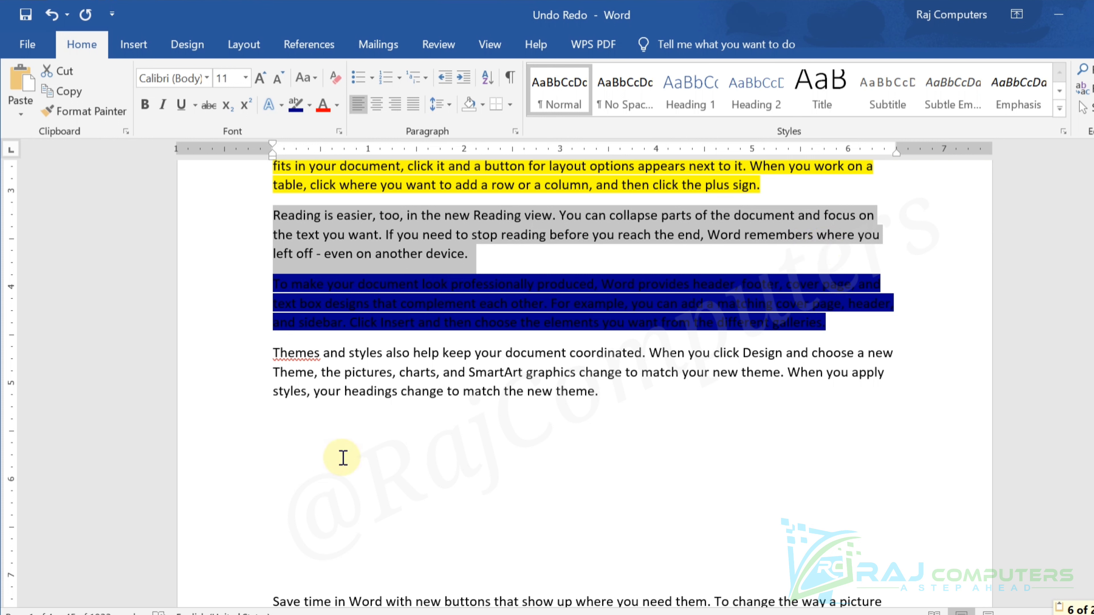
pyautogui.click(283, 453)
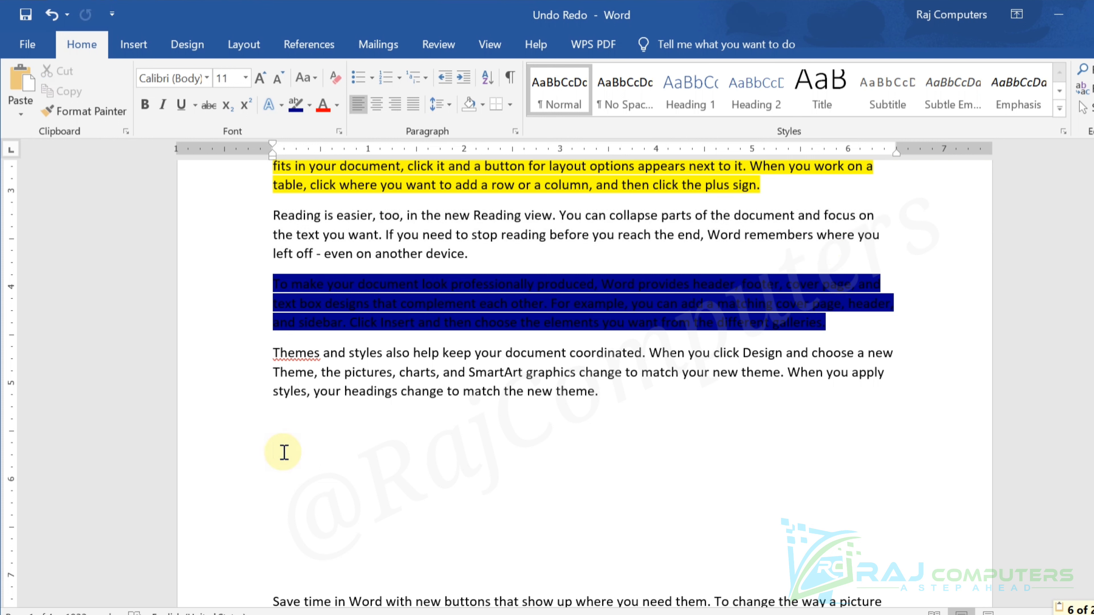
pyautogui.hotkey('ctrl', 'v')
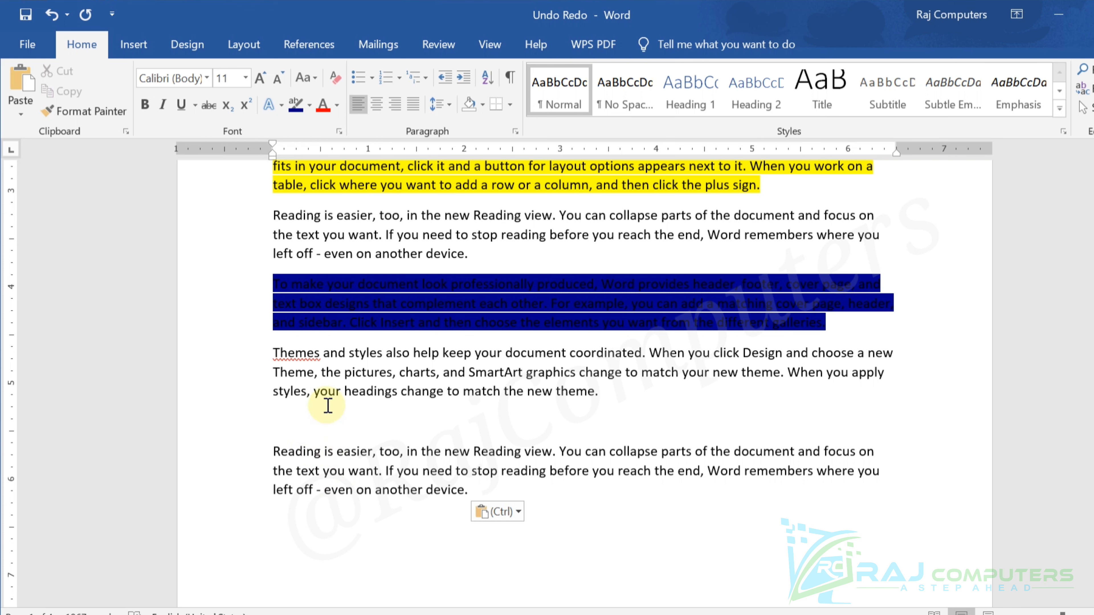
pyautogui.scroll(4, 384, 409)
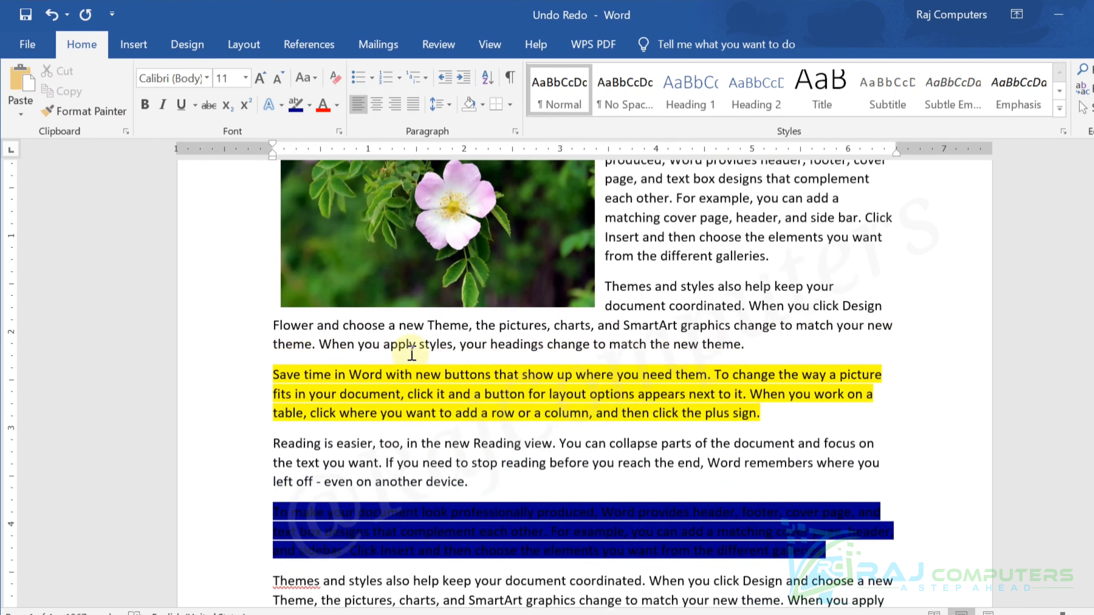
# - Undo the pasting of the "Reading is easier, too" paragraph below the "Themes and styles" paragraph
pyautogui.scroll(1, 412, 351)
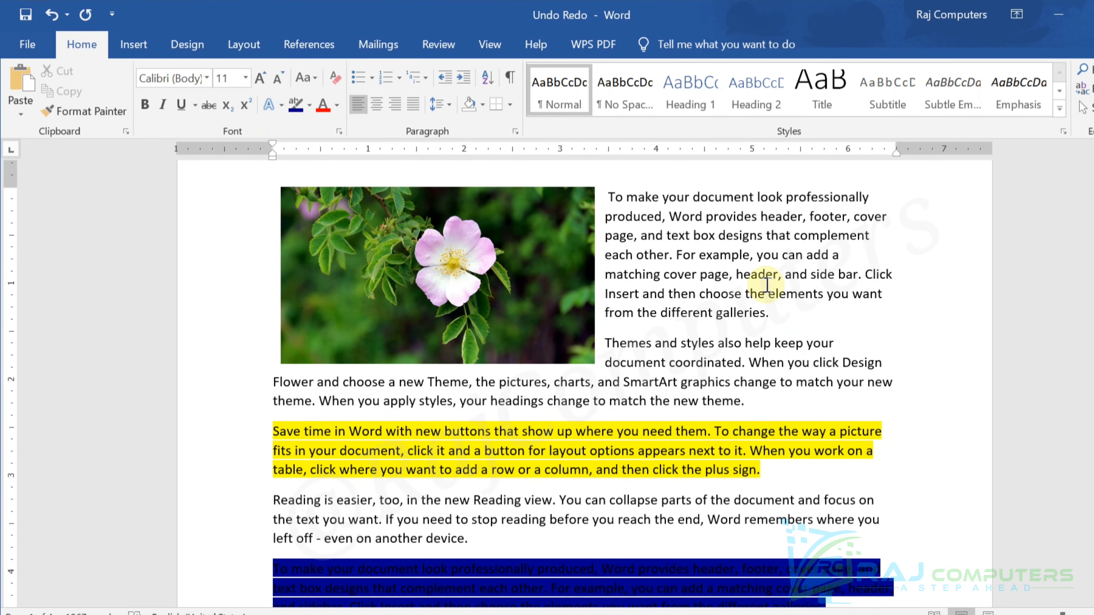
pyautogui.scroll(-6, 754, 310)
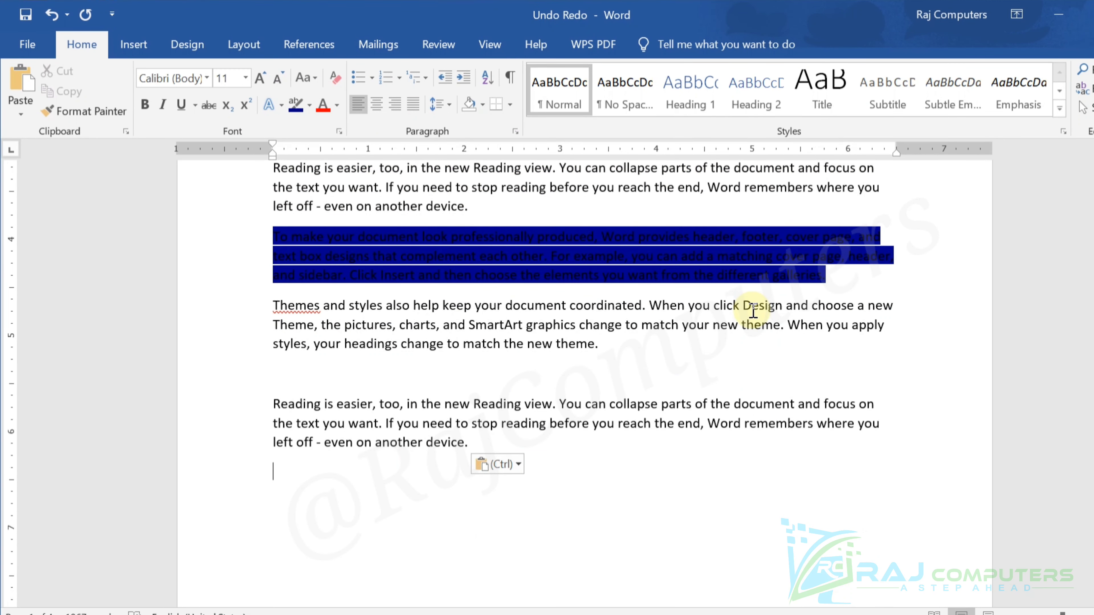
pyautogui.hotkey('ctrl', 'z')
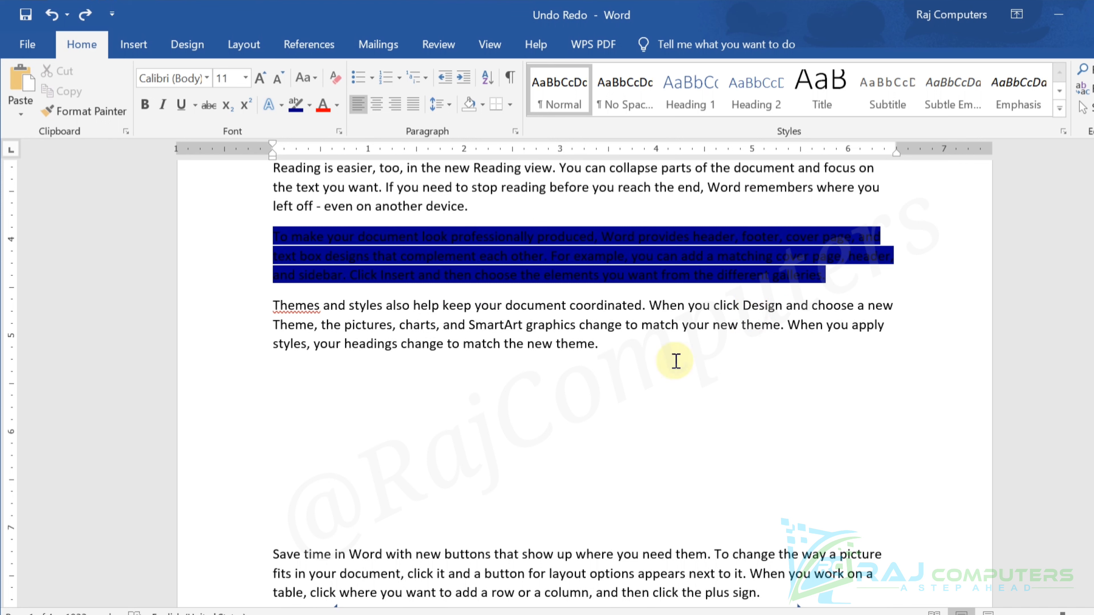
# - Copy the "To make your document look professionally produced" paragraph beside the flower picture and paste it at the second empty line below the lower "Themes and styles" paragraph
pyautogui.scroll(6, 328, 435)
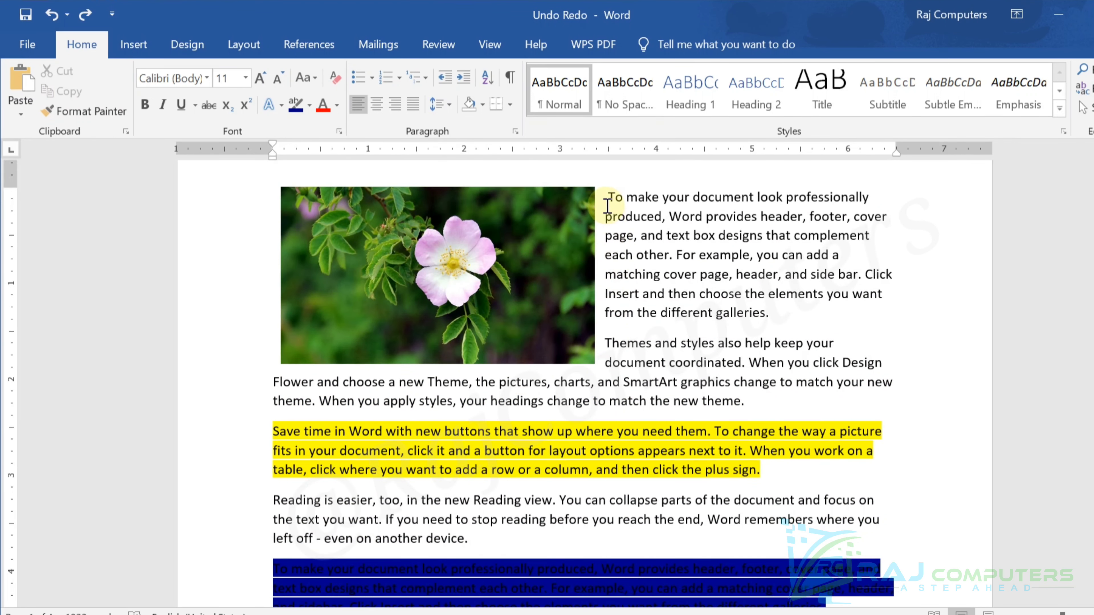
pyautogui.moveTo(607, 199); pyautogui.dragTo(799, 311)
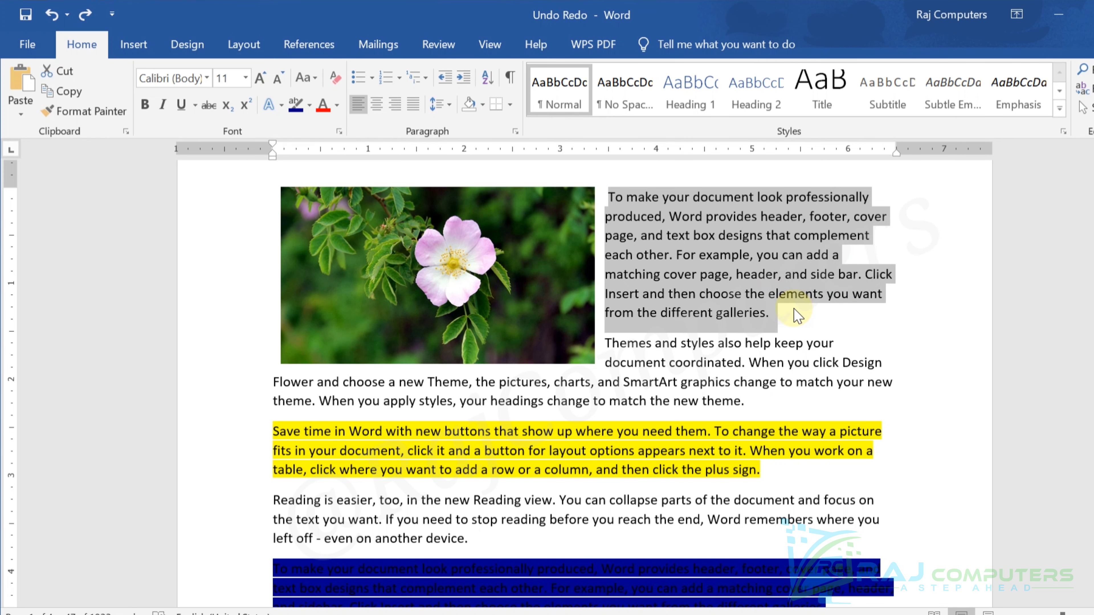
pyautogui.hotkey('ctrl', 'c')
pyautogui.scroll(-1, 742, 347)
pyautogui.scroll(-3, 742, 347)
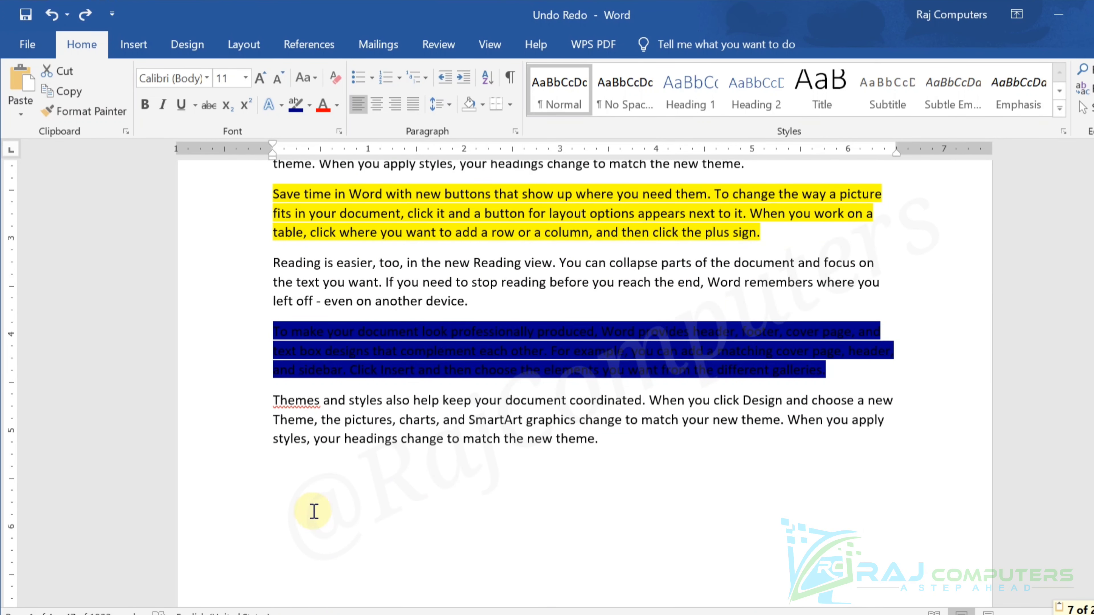
pyautogui.click(301, 502)
pyautogui.hotkey('ctrl', 'v')
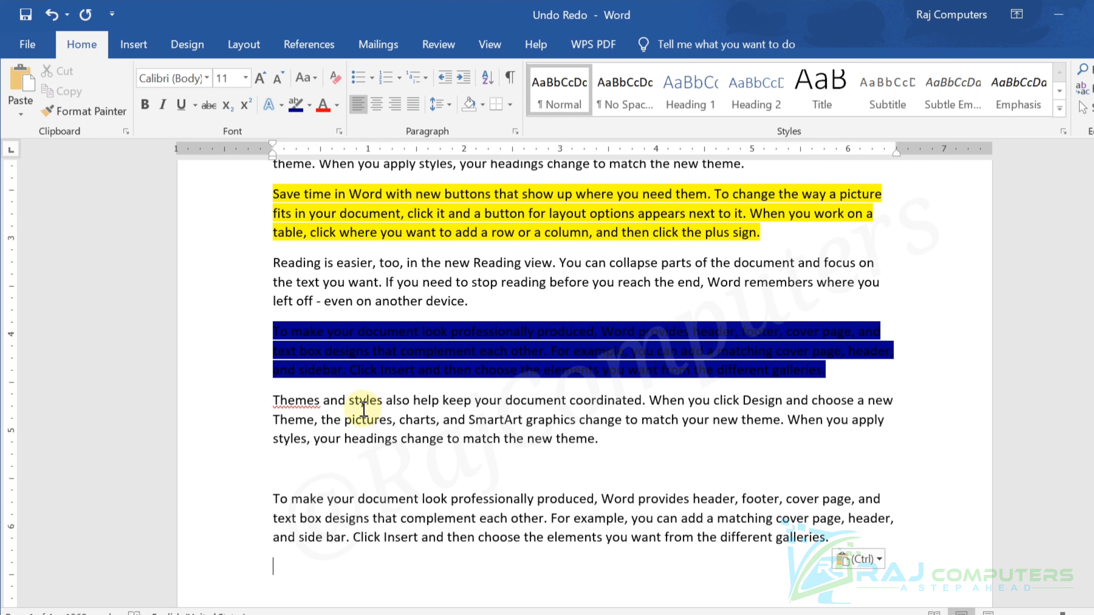
# - Look through the undo history and undo a long run of past actions at once, back to an early state of the document
pyautogui.scroll(5, 365, 306)
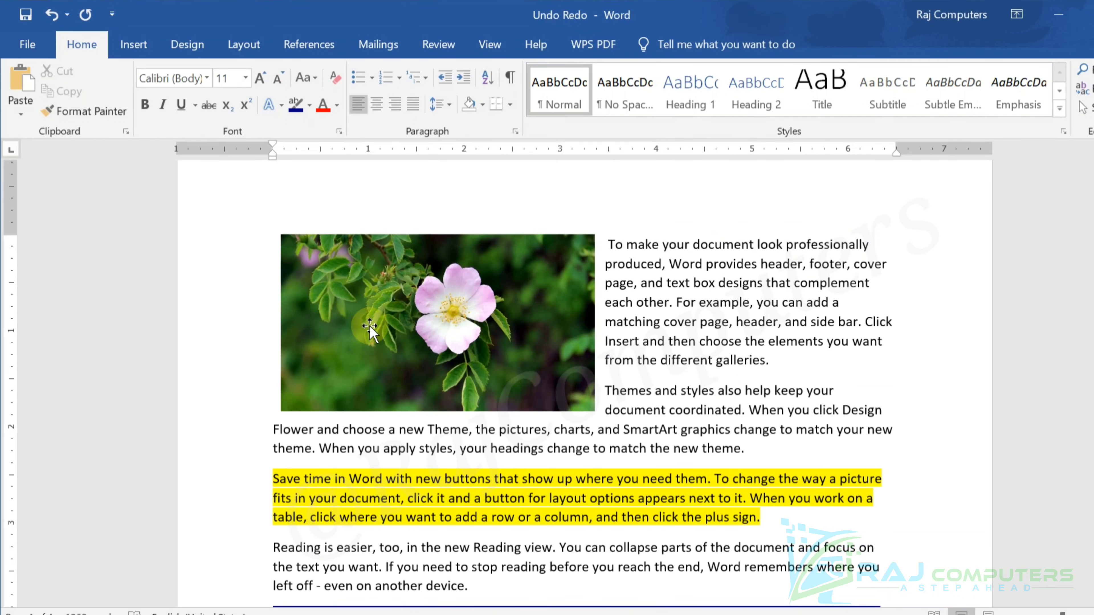
pyautogui.click(68, 15)
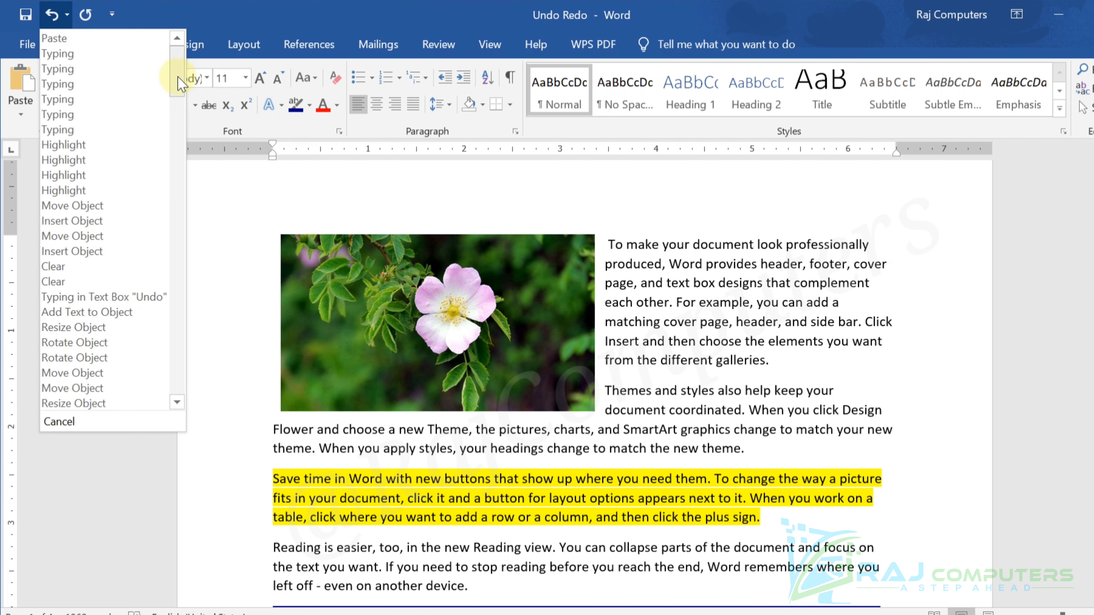
pyautogui.moveTo(179, 80); pyautogui.dragTo(181, 113)
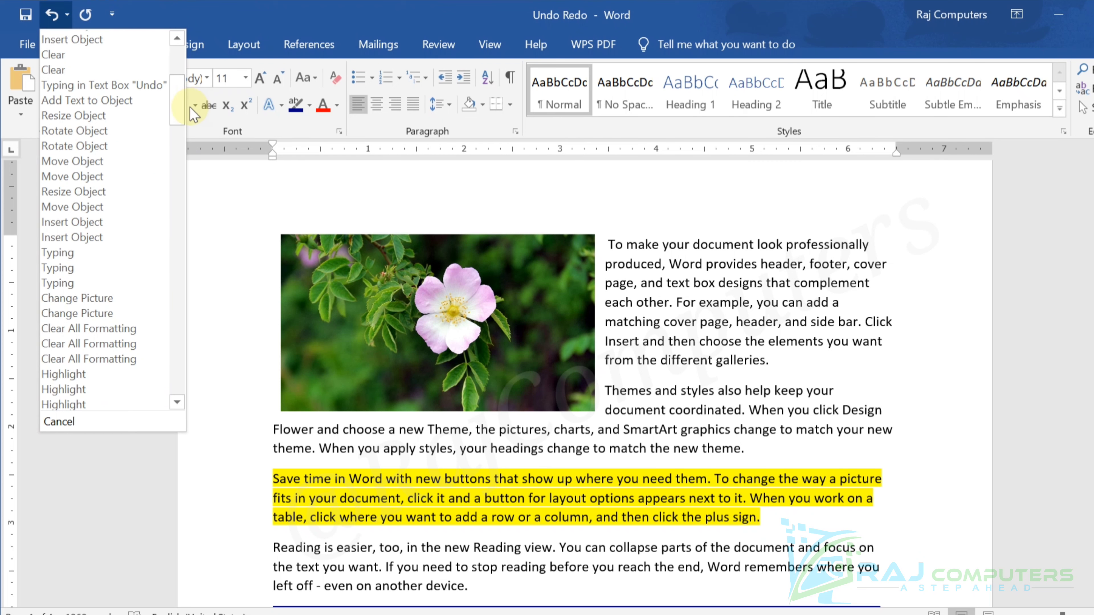
pyautogui.click(176, 106)
pyautogui.moveTo(178, 113); pyautogui.dragTo(183, 69)
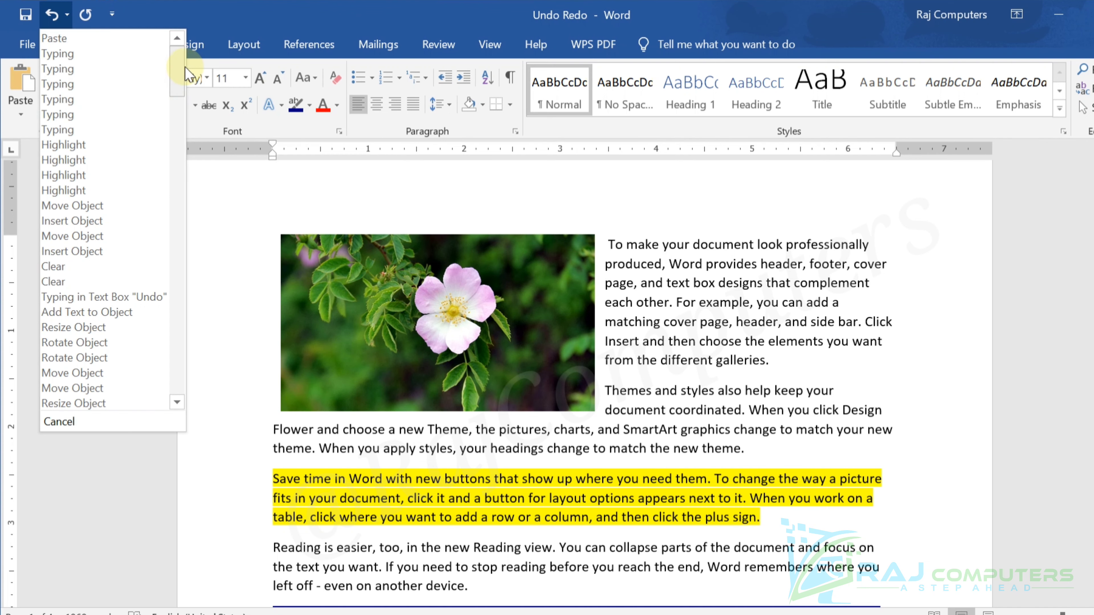
pyautogui.moveTo(178, 67); pyautogui.dragTo(176, 115)
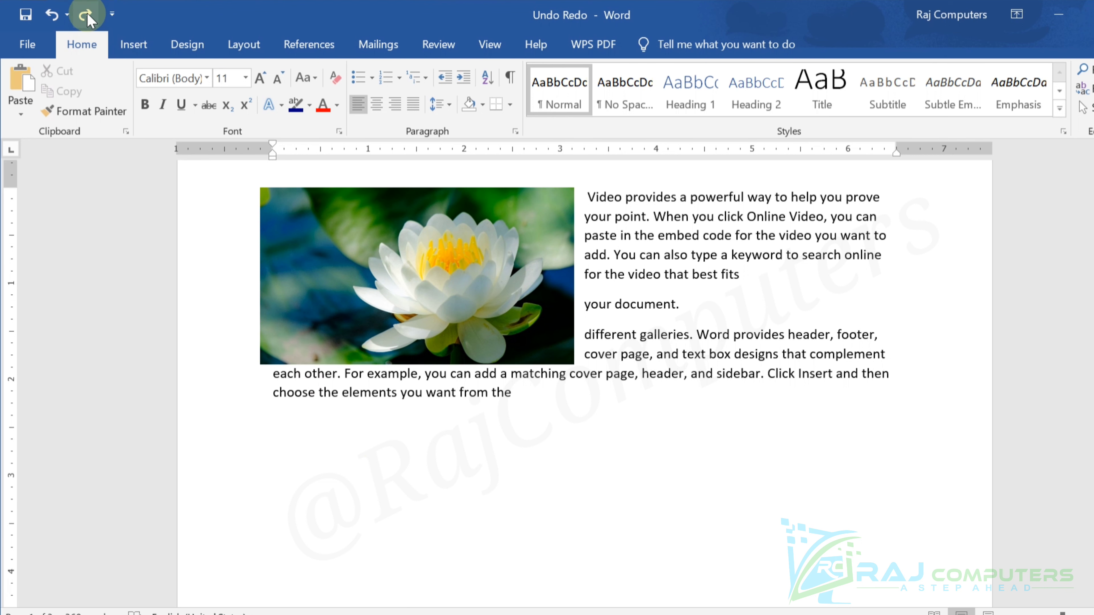
# - Redo the undone actions one at a time, starting from the early state of the document
pyautogui.click(86, 16)
pyautogui.click(86, 16)
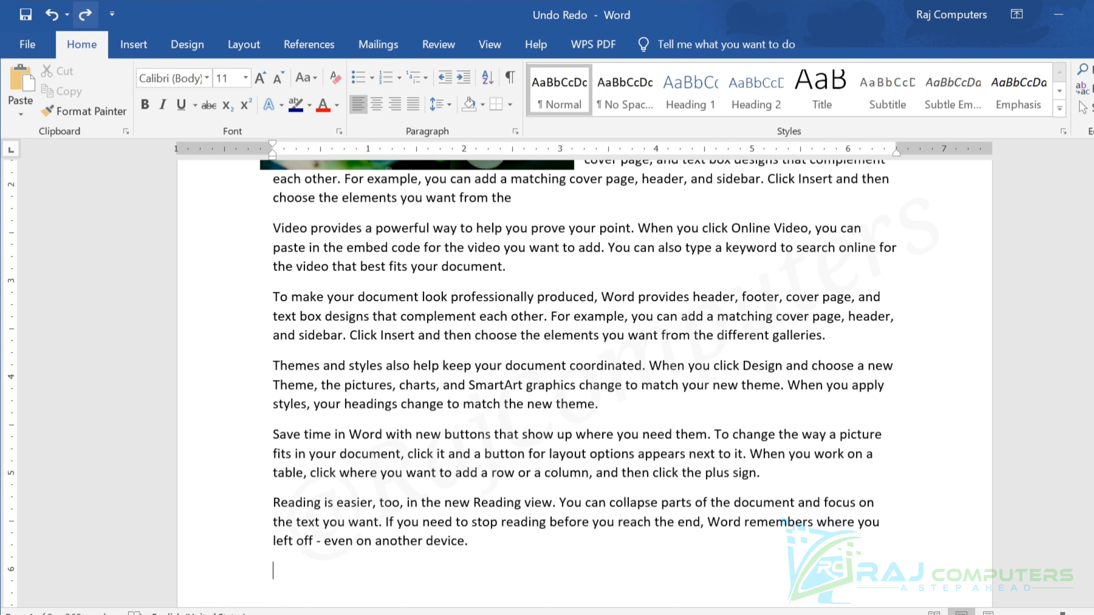